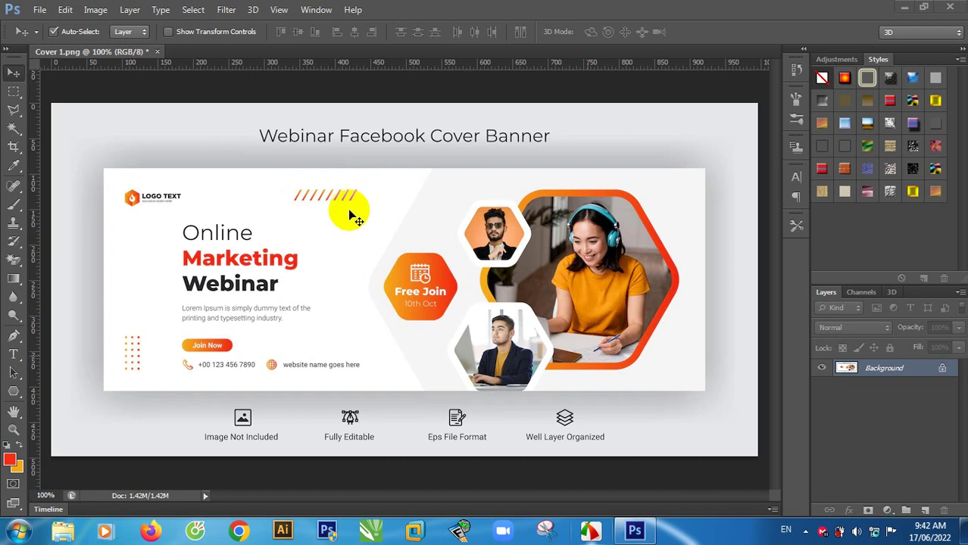
- Add a new empty Layer 1 above the banner background
{"action": "key", "text": "ctrl+plus"}
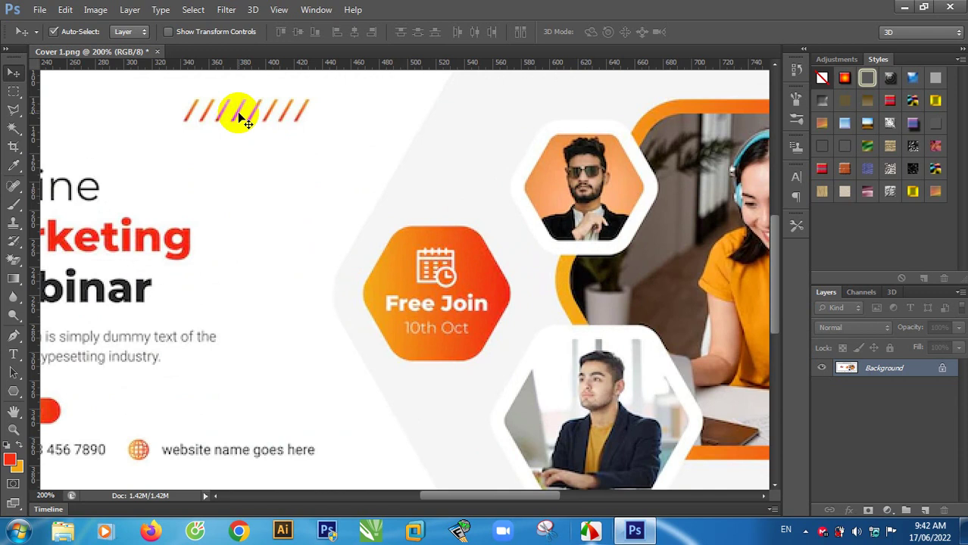
{"action": "key", "text": "ctrl+minus"}
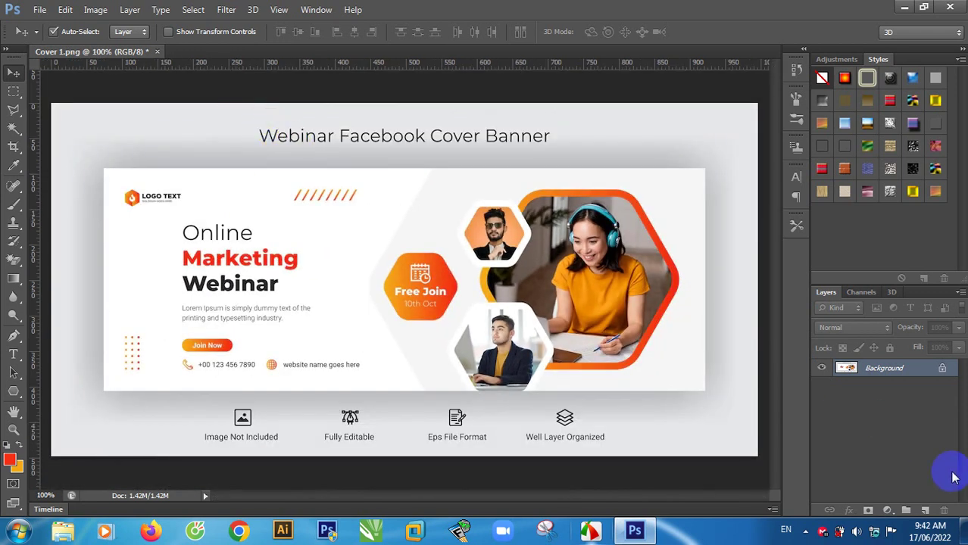
{"action": "left_click", "coordinate": [924, 511]}
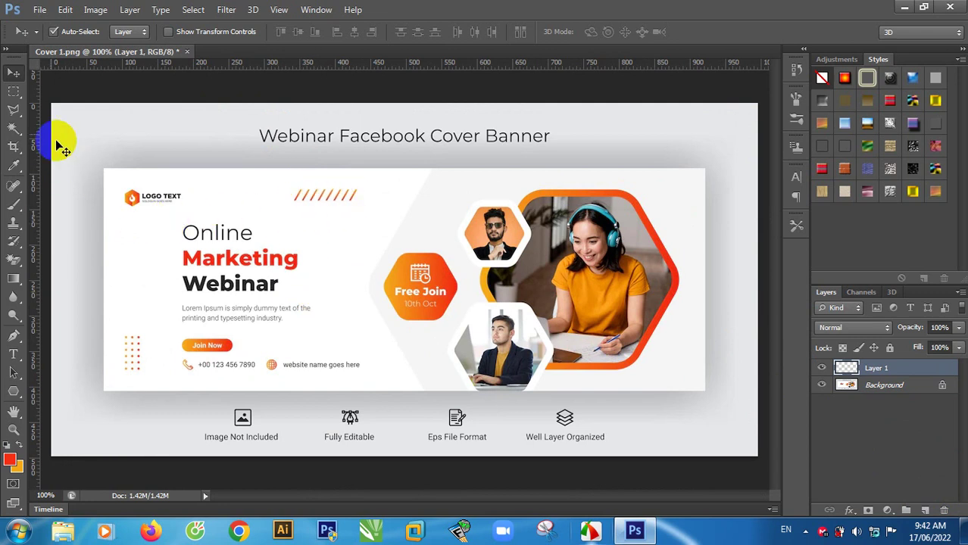
- Fill a tall narrow rectangle below 'Online' with an orange-to-red gradient, then hide the layer
{"action": "left_click", "coordinate": [14, 92]}
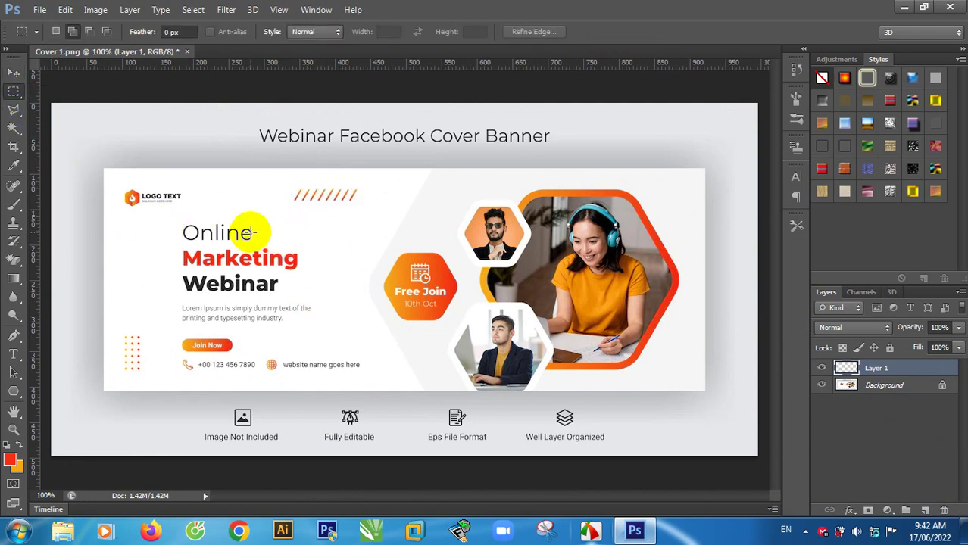
{"action": "left_click_drag", "start_coordinate": [250, 233], "coordinate": [271, 415]}
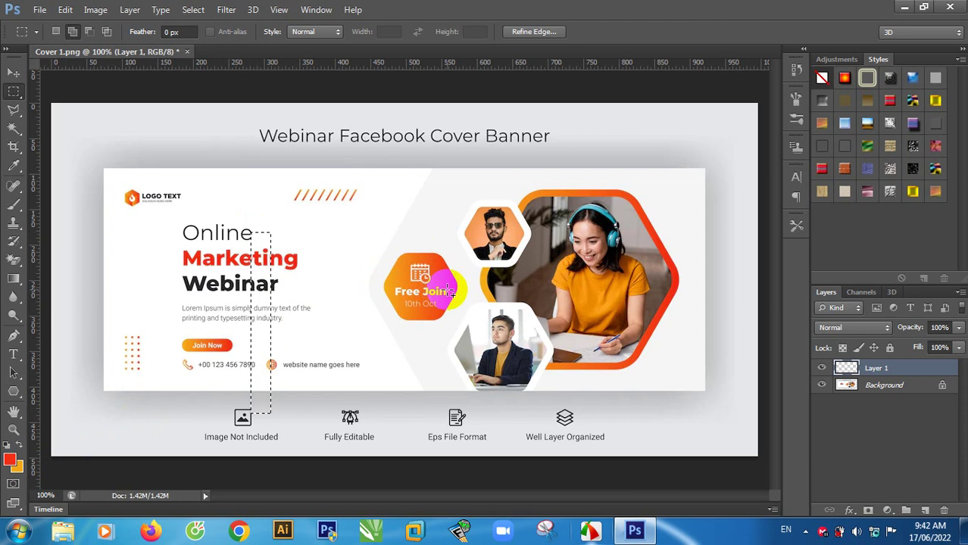
{"action": "left_click", "coordinate": [14, 279]}
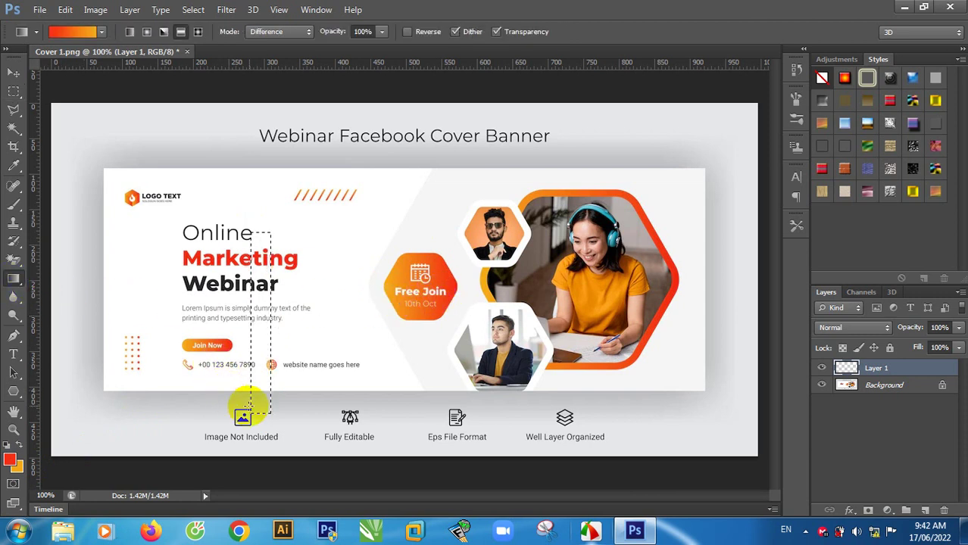
{"action": "left_click_drag", "start_coordinate": [262, 411], "coordinate": [264, 231]}
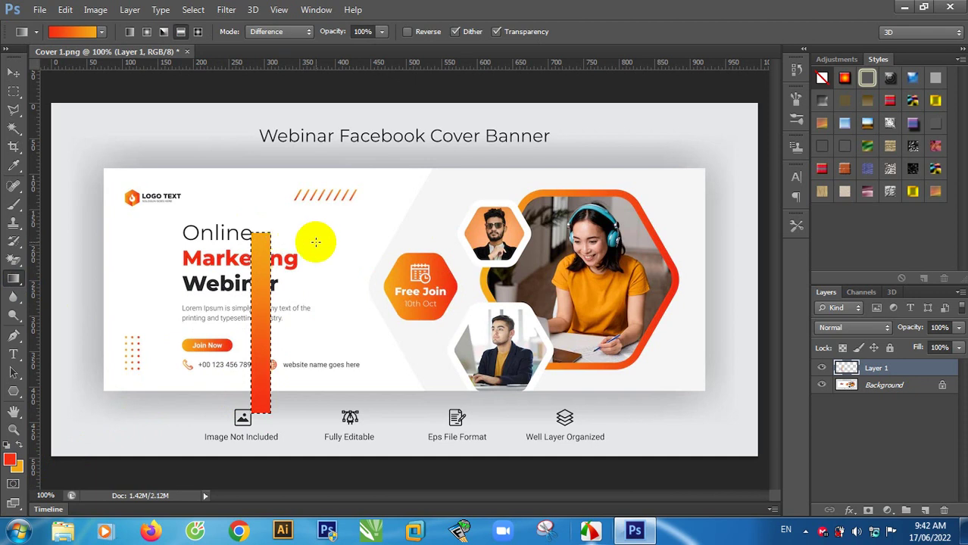
{"action": "left_click", "coordinate": [821, 369]}
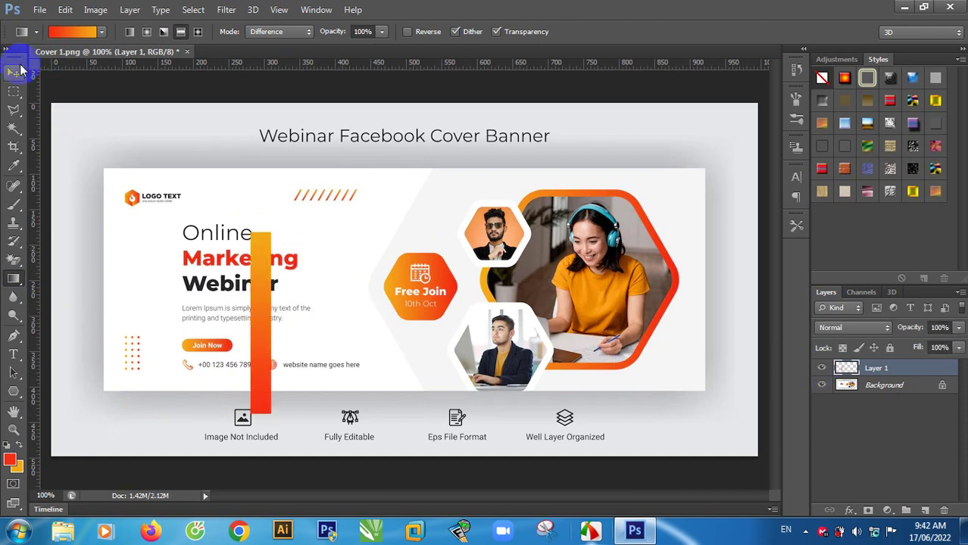
- Show Layer 1 and move the gradient bar up beside the small diagonal stripes
{"action": "left_click", "coordinate": [15, 73]}
{"action": "mouse_move", "coordinate": [256, 262]}
{"action": "left_mouse_down"}
{"action": "mouse_move", "coordinate": [291, 218]}
{"action": "mouse_move", "coordinate": [319, 394]}
{"action": "left_mouse_up"}
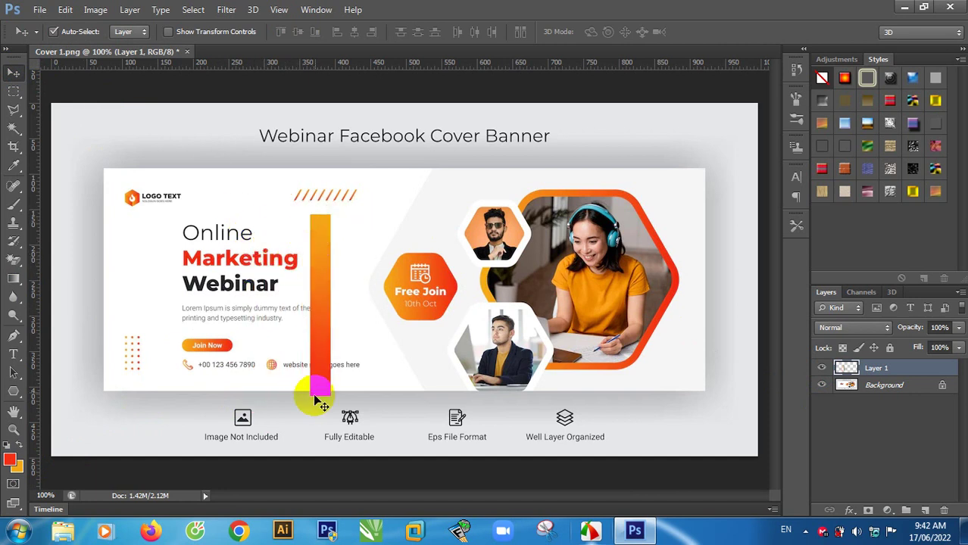
{"action": "left_click_drag", "start_coordinate": [320, 394], "coordinate": [309, 339]}
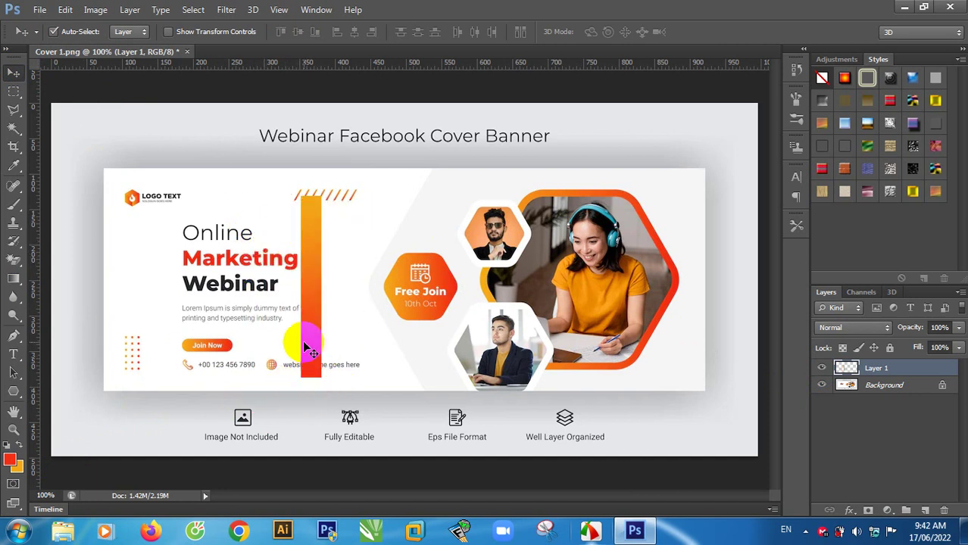
- Try tilting the bar about 27° with Free Transform, then cancel so it stays upright
{"action": "key", "text": "ctrl+t"}
{"action": "left_click_drag", "start_coordinate": [333, 194], "coordinate": [361, 206]}
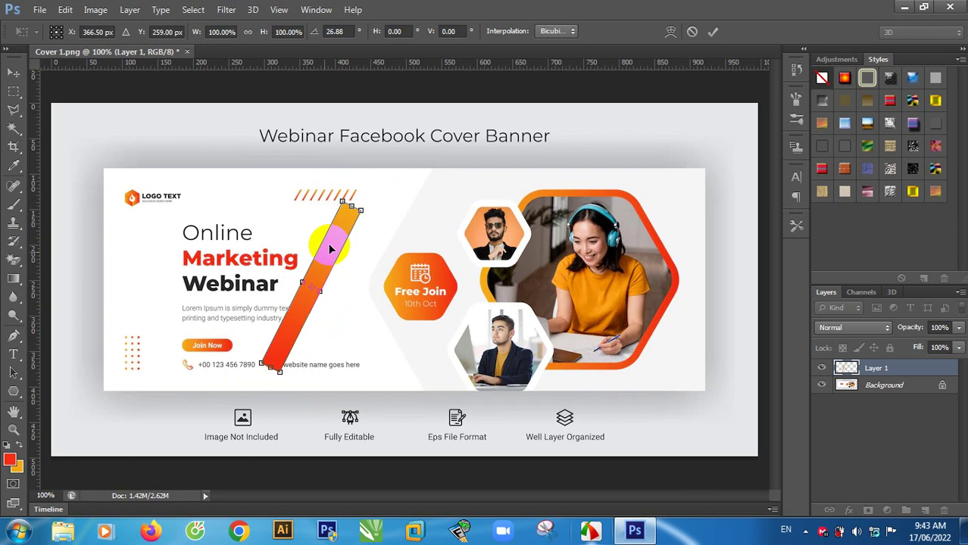
{"action": "left_click", "coordinate": [272, 369]}
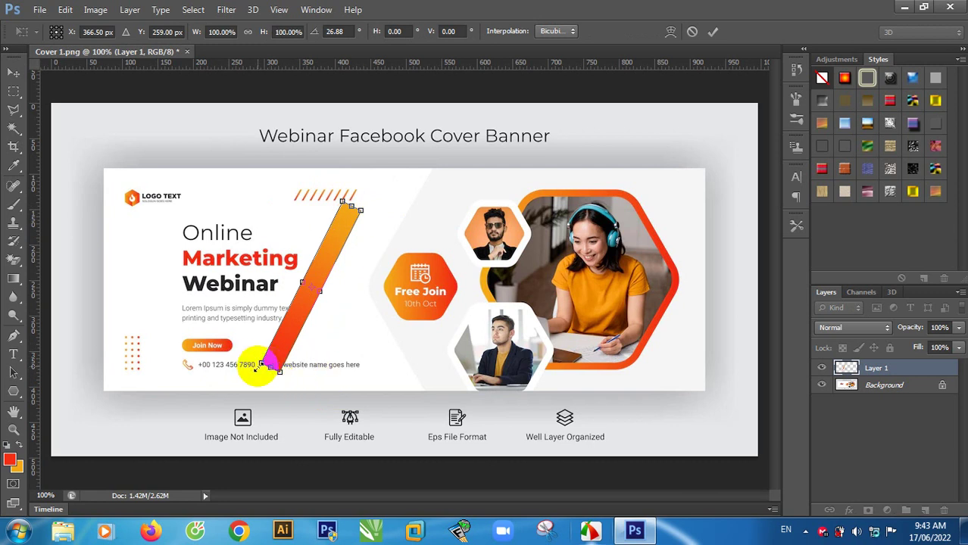
{"action": "left_click", "coordinate": [691, 31]}
{"action": "left_click", "coordinate": [321, 263]}
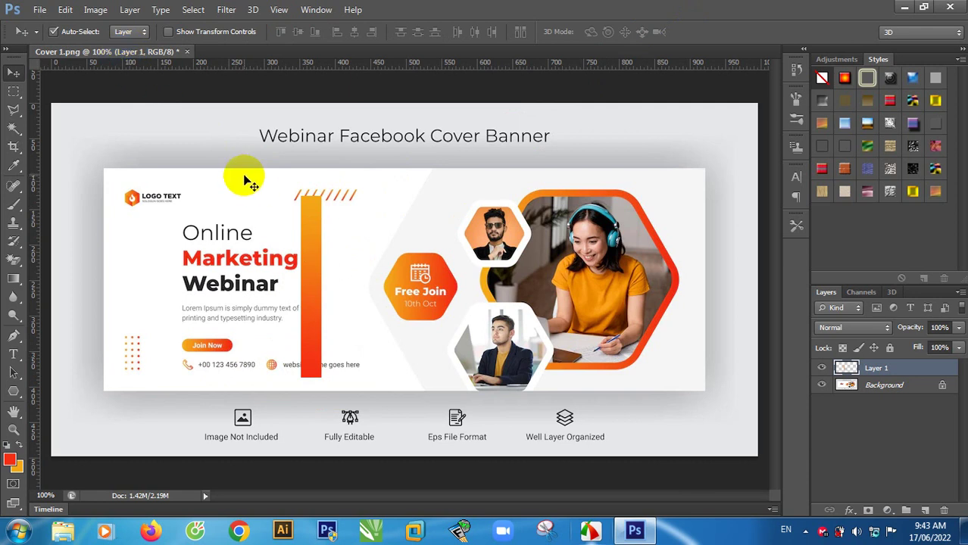
- Skew the bar about -21° into a right-leaning stripe at 100% width, nudged into place
{"action": "left_click", "coordinate": [65, 10]}
{"action": "mouse_move", "coordinate": [112, 274]}
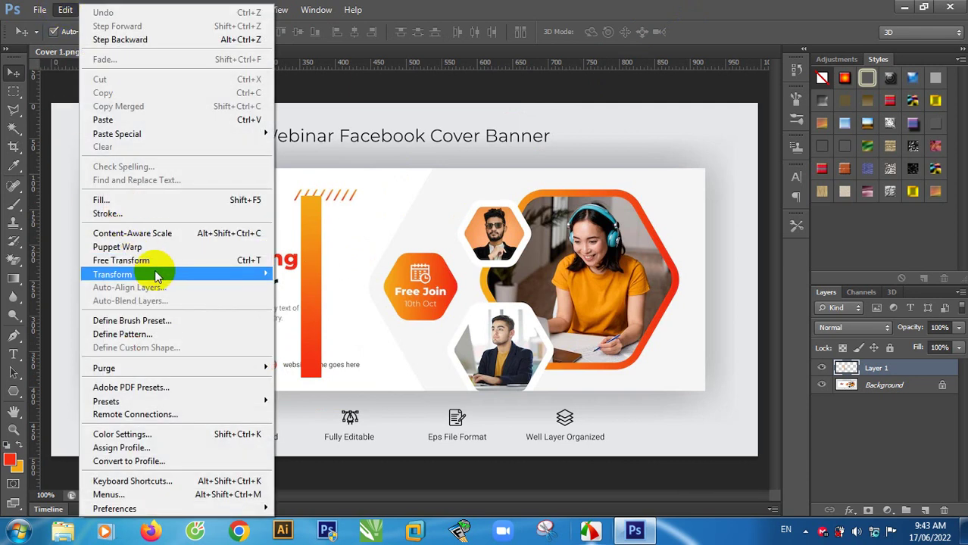
{"action": "left_click", "coordinate": [295, 306]}
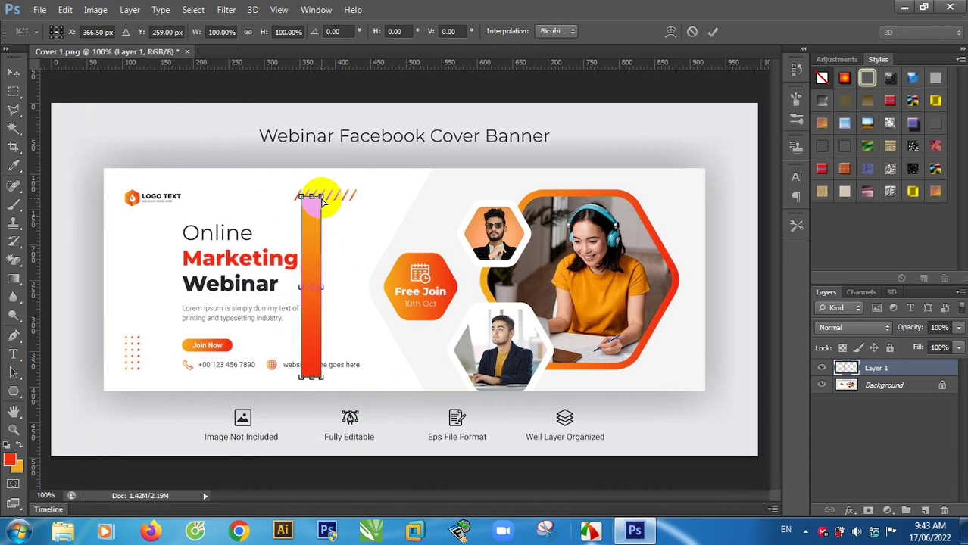
{"action": "left_click_drag", "start_coordinate": [322, 198], "coordinate": [391, 219]}
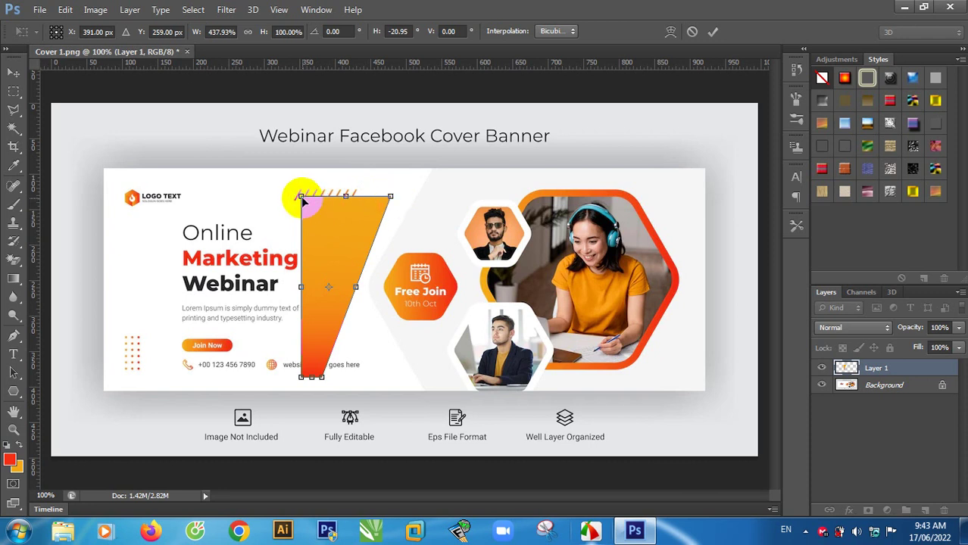
{"action": "mouse_move", "coordinate": [302, 201]}
{"action": "left_mouse_down"}
{"action": "mouse_move", "coordinate": [312, 199]}
{"action": "mouse_move", "coordinate": [298, 193]}
{"action": "mouse_move", "coordinate": [351, 204]}
{"action": "left_mouse_up"}
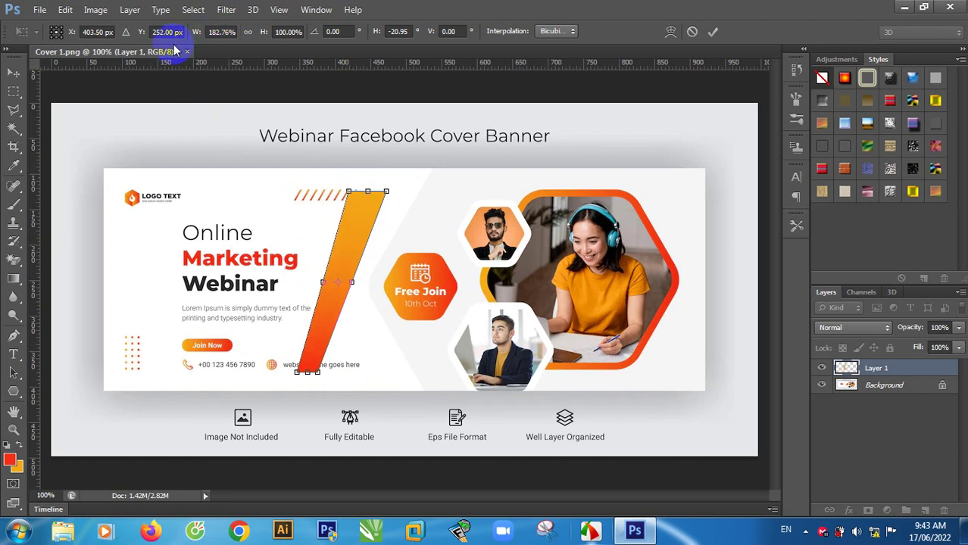
{"action": "left_click", "coordinate": [211, 29]}
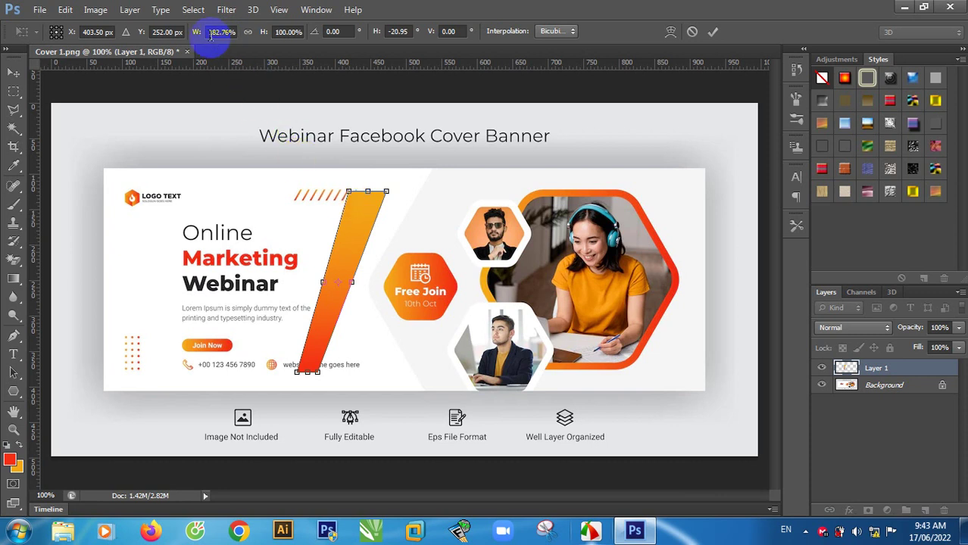
{"action": "left_click", "coordinate": [350, 194]}
{"action": "left_click_drag", "start_coordinate": [352, 195], "coordinate": [374, 203]}
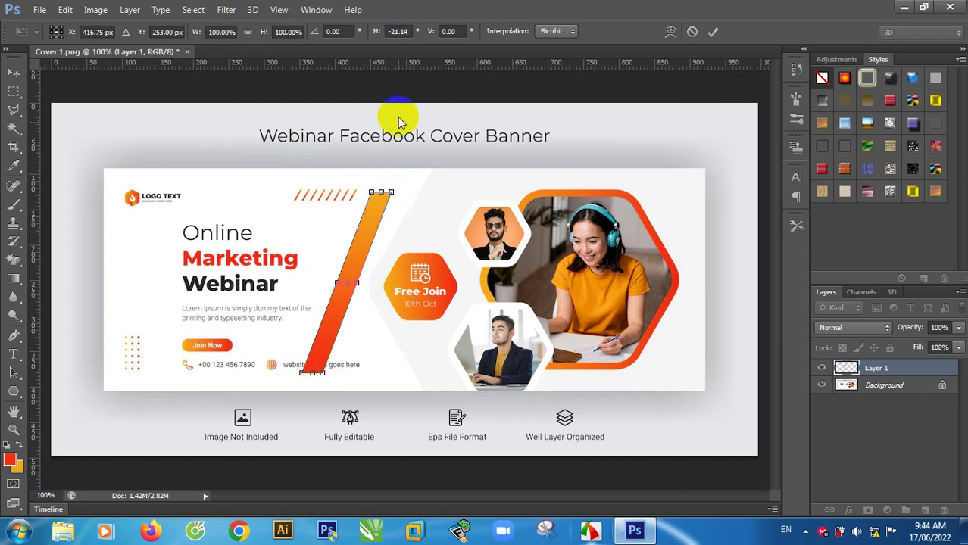
- Commit the stripe's skew and drag it left so it crosses the headline's left edge
{"action": "left_click", "coordinate": [209, 33]}
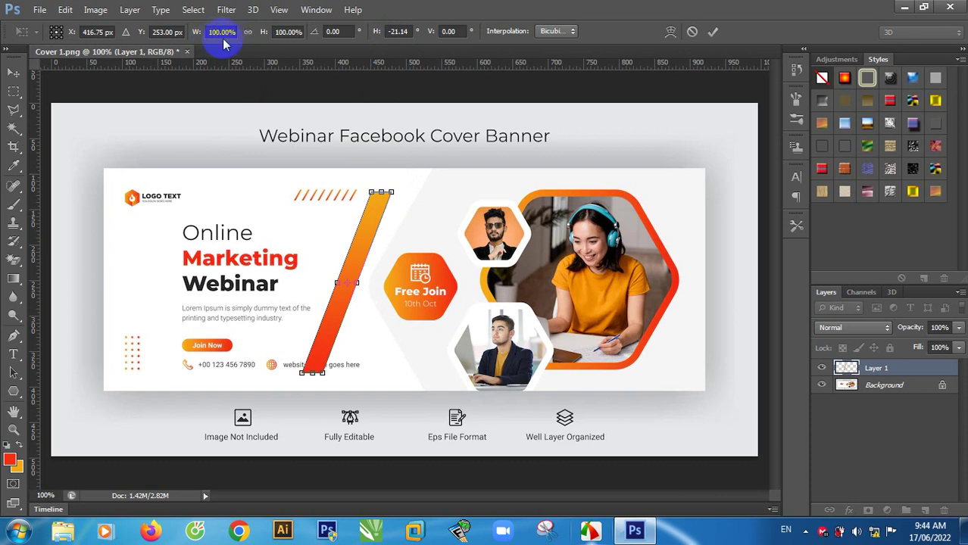
{"action": "left_click", "coordinate": [364, 191]}
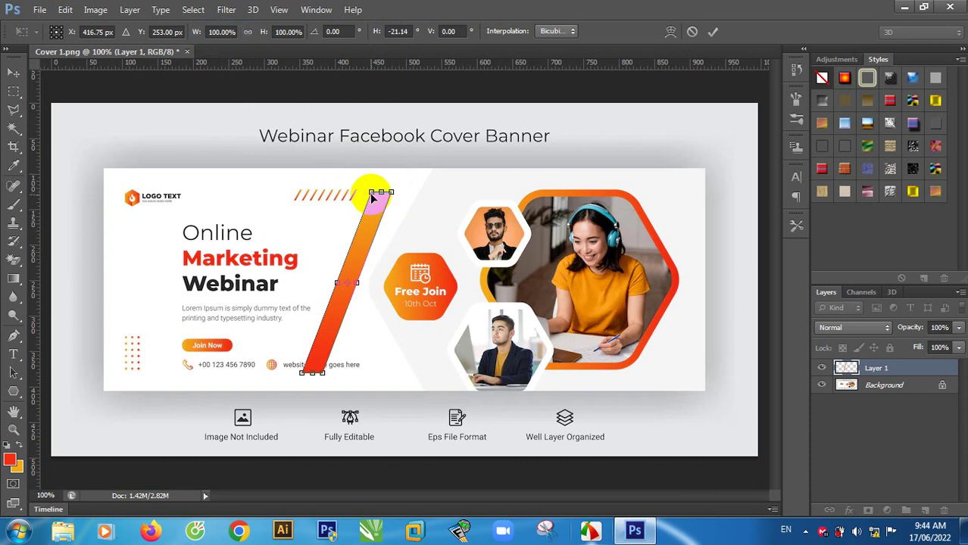
{"action": "left_click", "coordinate": [713, 32]}
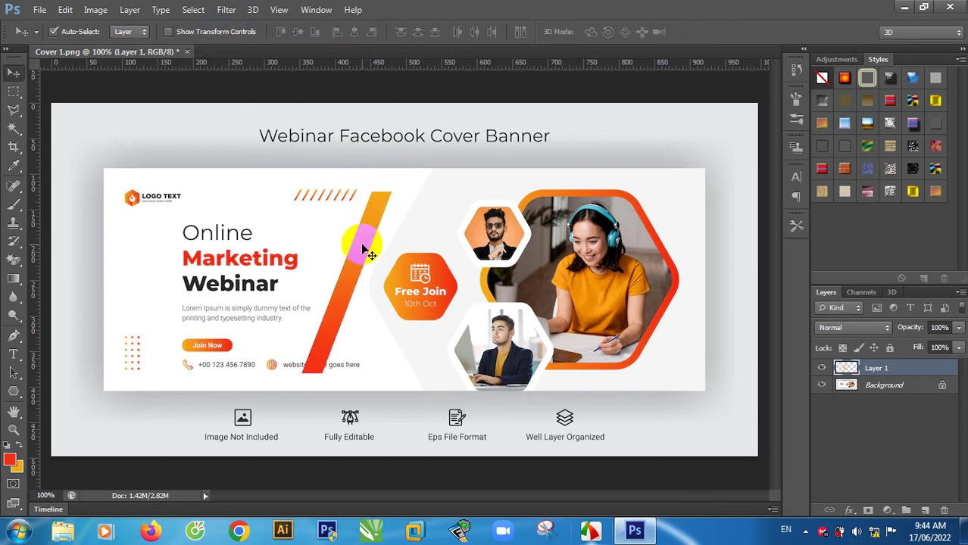
{"action": "left_click_drag", "start_coordinate": [363, 247], "coordinate": [215, 242]}
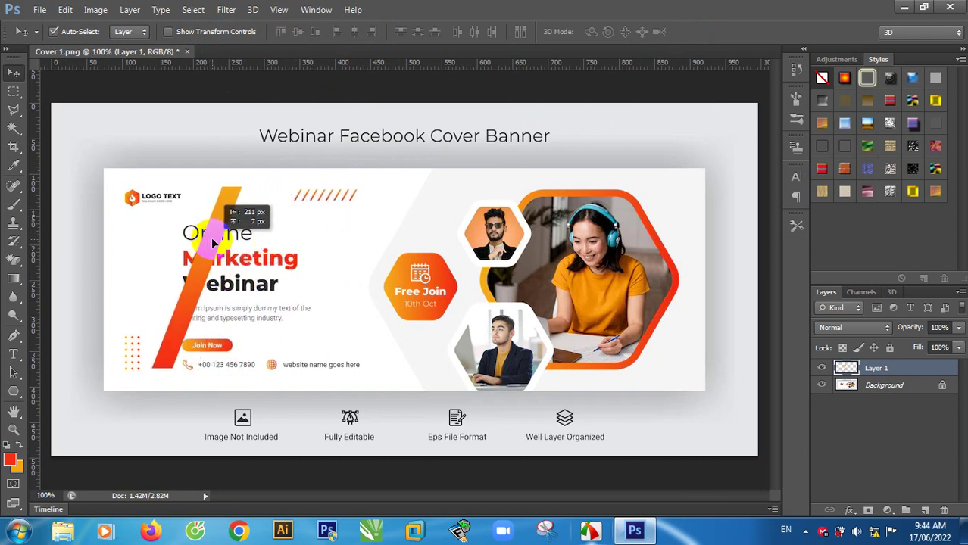
{"action": "left_click_drag", "start_coordinate": [215, 243], "coordinate": [234, 253]}
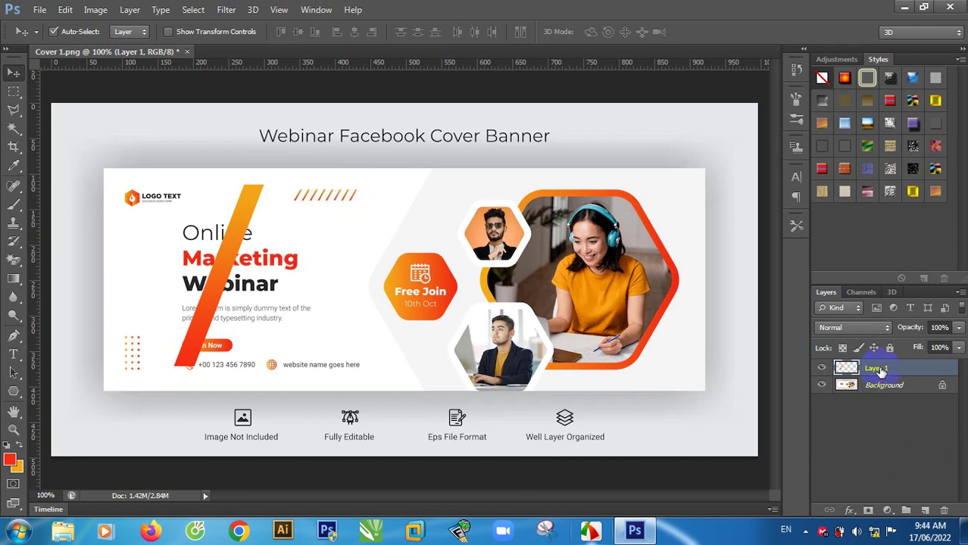
- Duplicate the stripe layer seven times, move the top copy onto the woman's photo, and select all copies
{"action": "key", "text": "ctrl+j"}
{"action": "key", "text": "ctrl+j"}
{"action": "key", "text": "ctrl+j"}
{"action": "key", "text": "ctrl+j"}
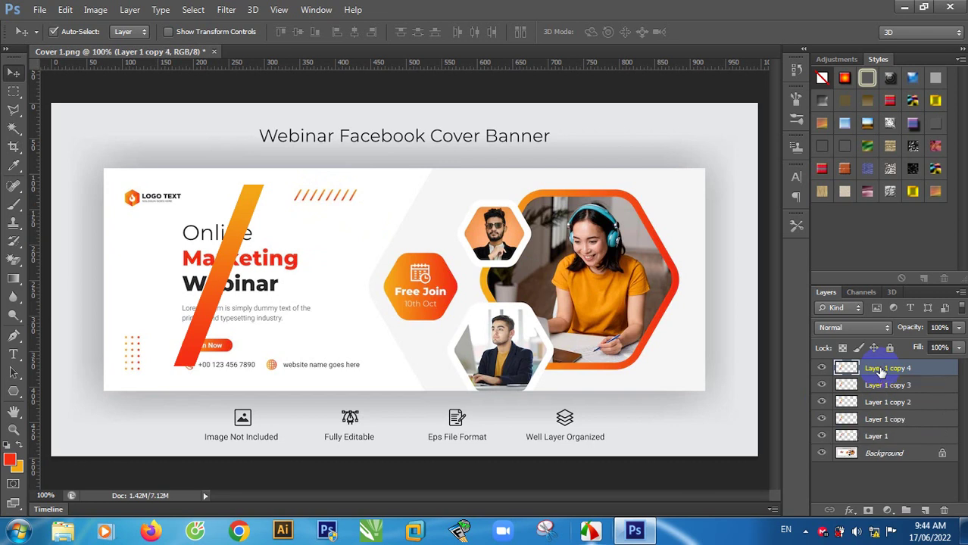
{"action": "key", "text": "ctrl+j"}
{"action": "key", "text": "ctrl+j"}
{"action": "key", "text": "ctrl+j"}
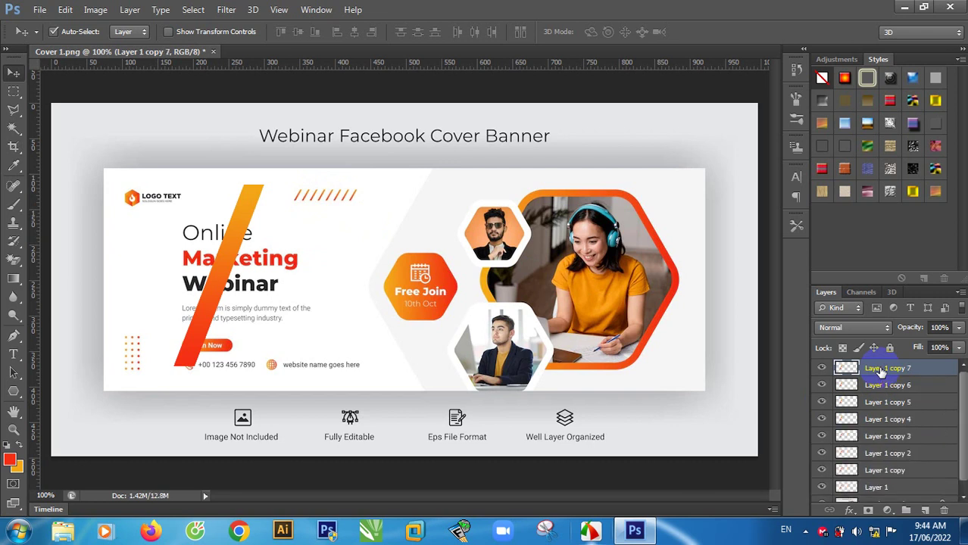
{"action": "left_click", "coordinate": [223, 262]}
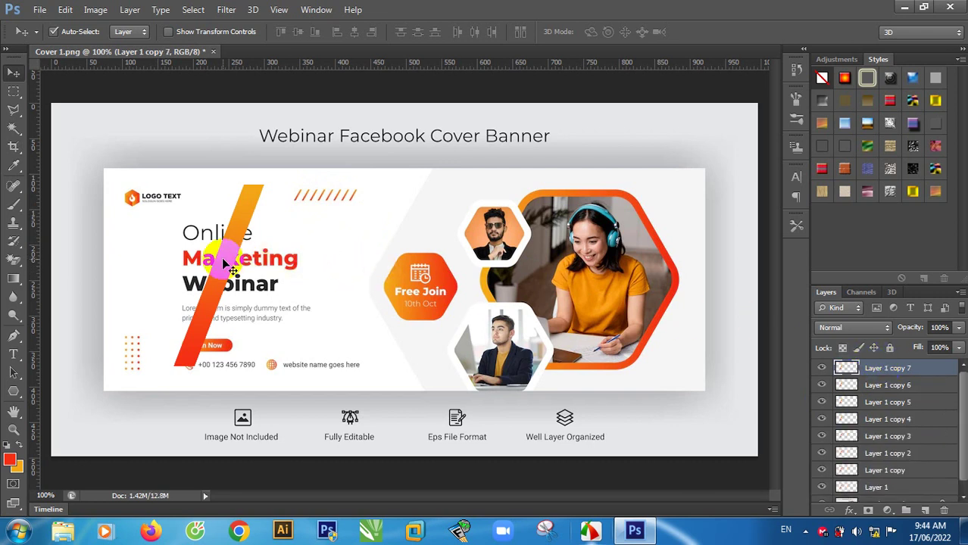
{"action": "left_click_drag", "start_coordinate": [224, 261], "coordinate": [593, 281]}
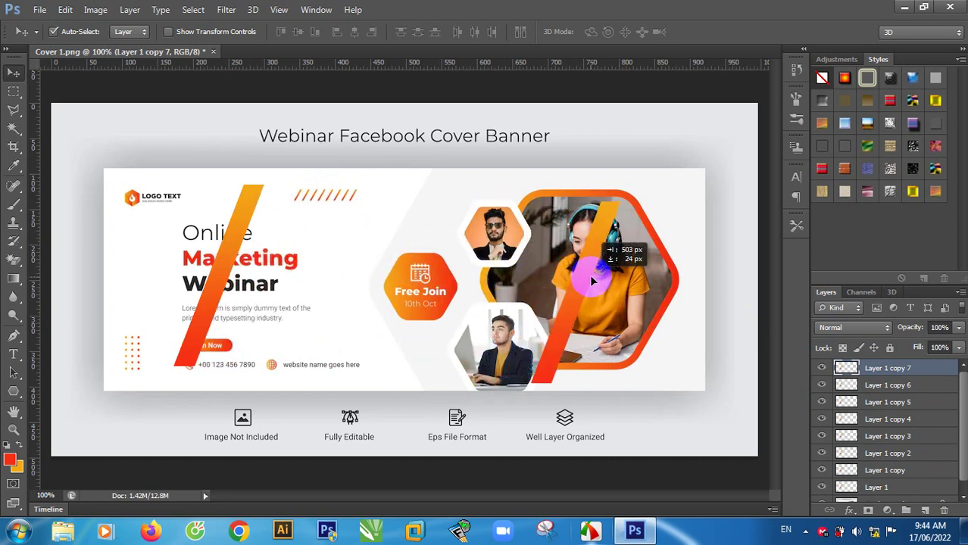
{"action": "left_click_drag", "start_coordinate": [593, 281], "coordinate": [630, 263]}
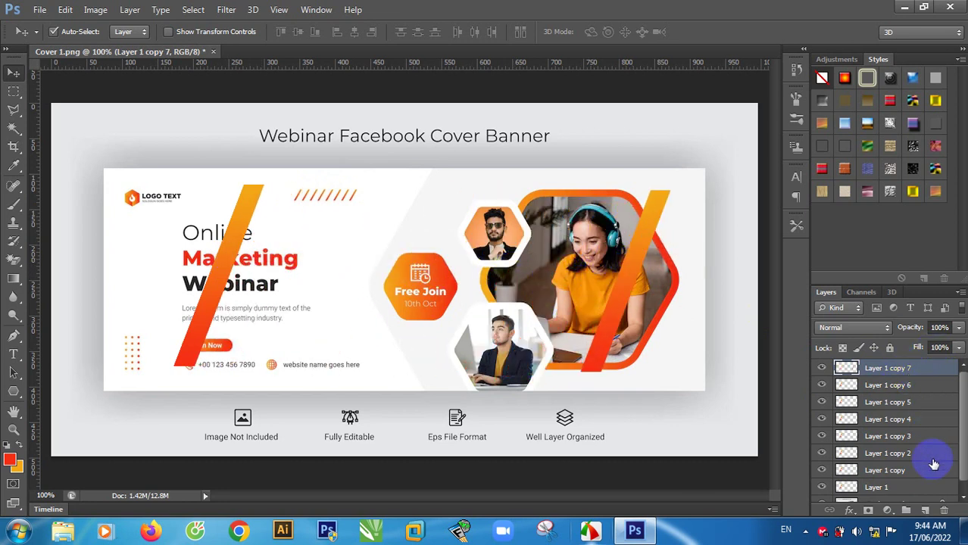
{"action": "left_click", "coordinate": [892, 487], "text": "shift"}
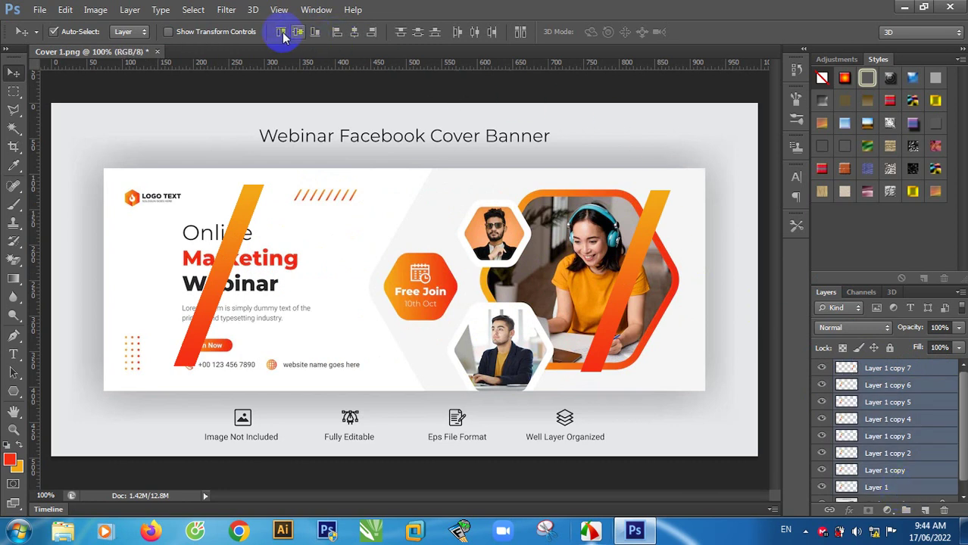
- Distribute the eight stripes' horizontal centres evenly and merge them with Ctrl+E into one layer
{"action": "left_click", "coordinate": [472, 38]}
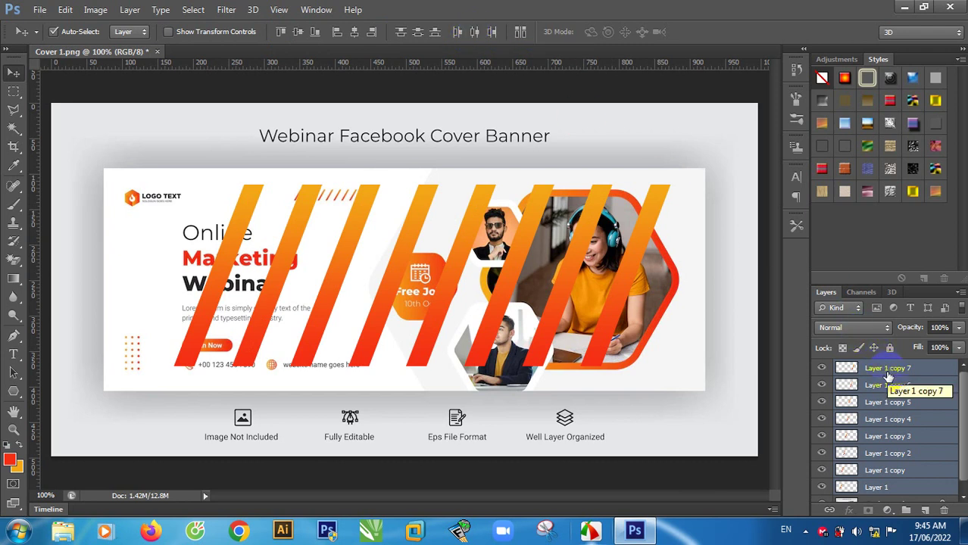
{"action": "key", "text": "ctrl+e"}
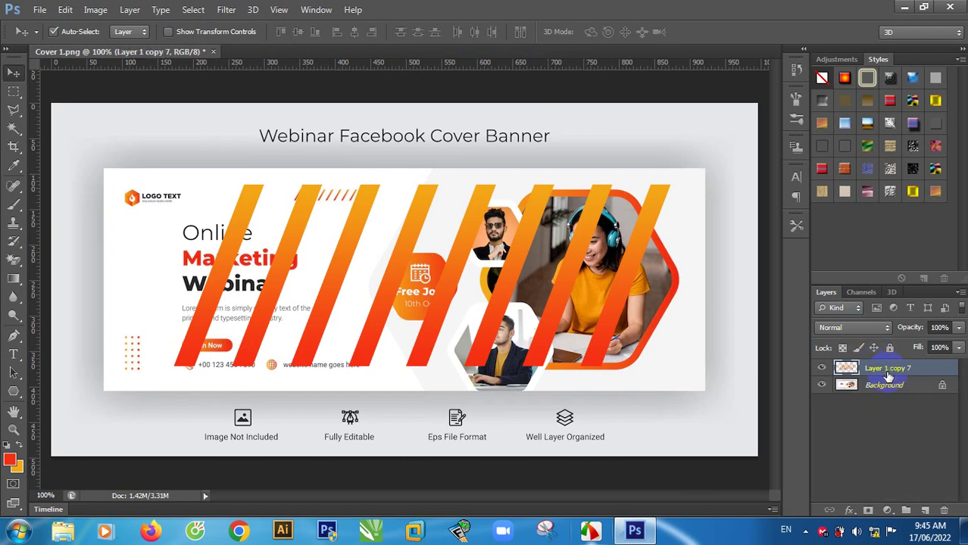
{"action": "left_click", "coordinate": [822, 369]}
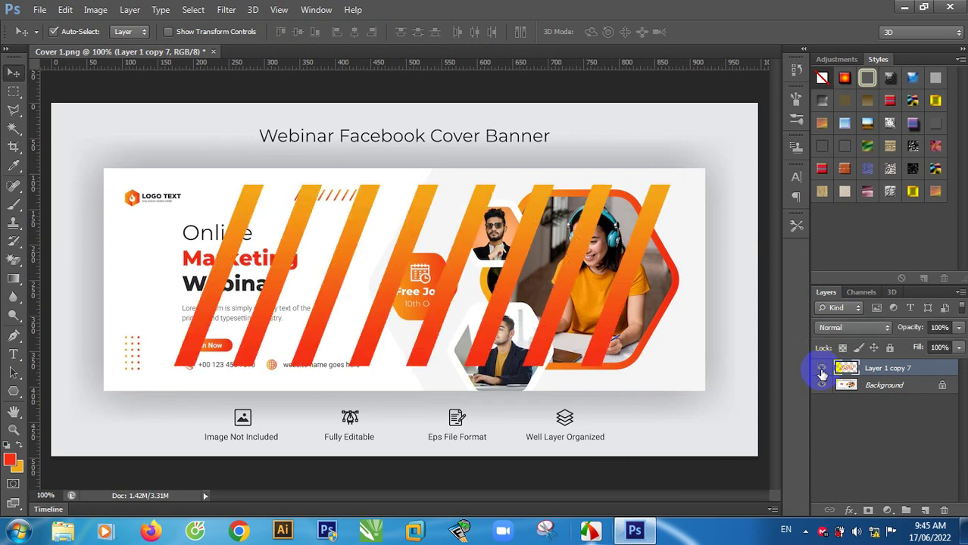
{"action": "key", "text": "ctrl+t"}
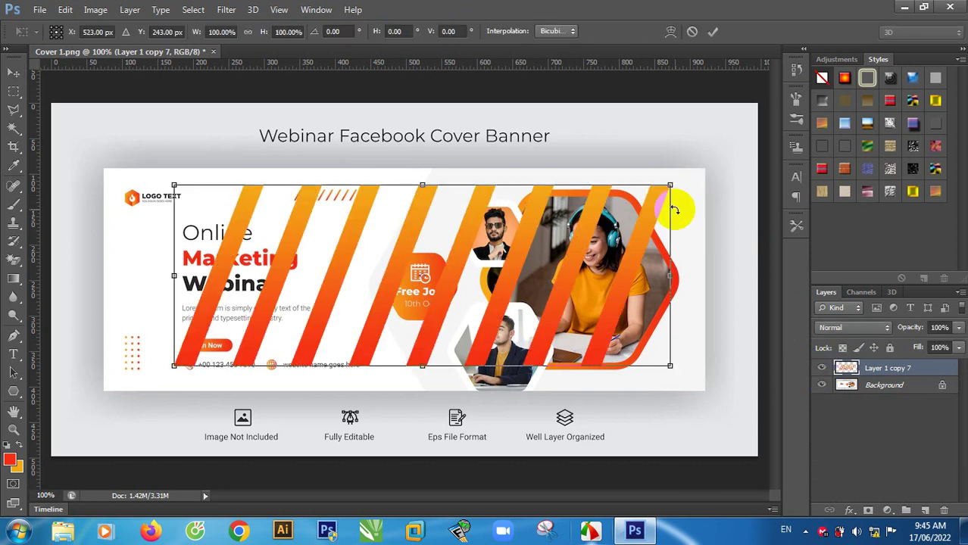
{"action": "left_click", "coordinate": [689, 34]}
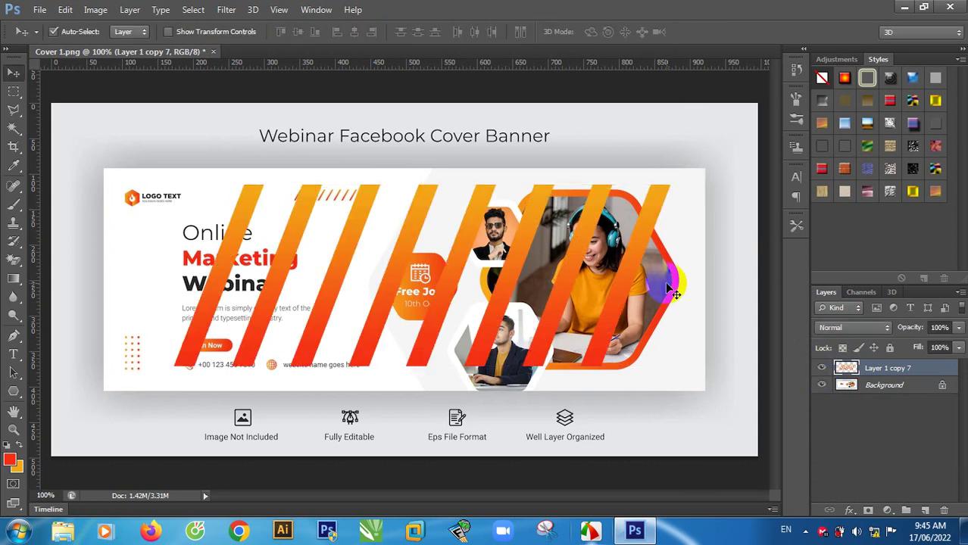